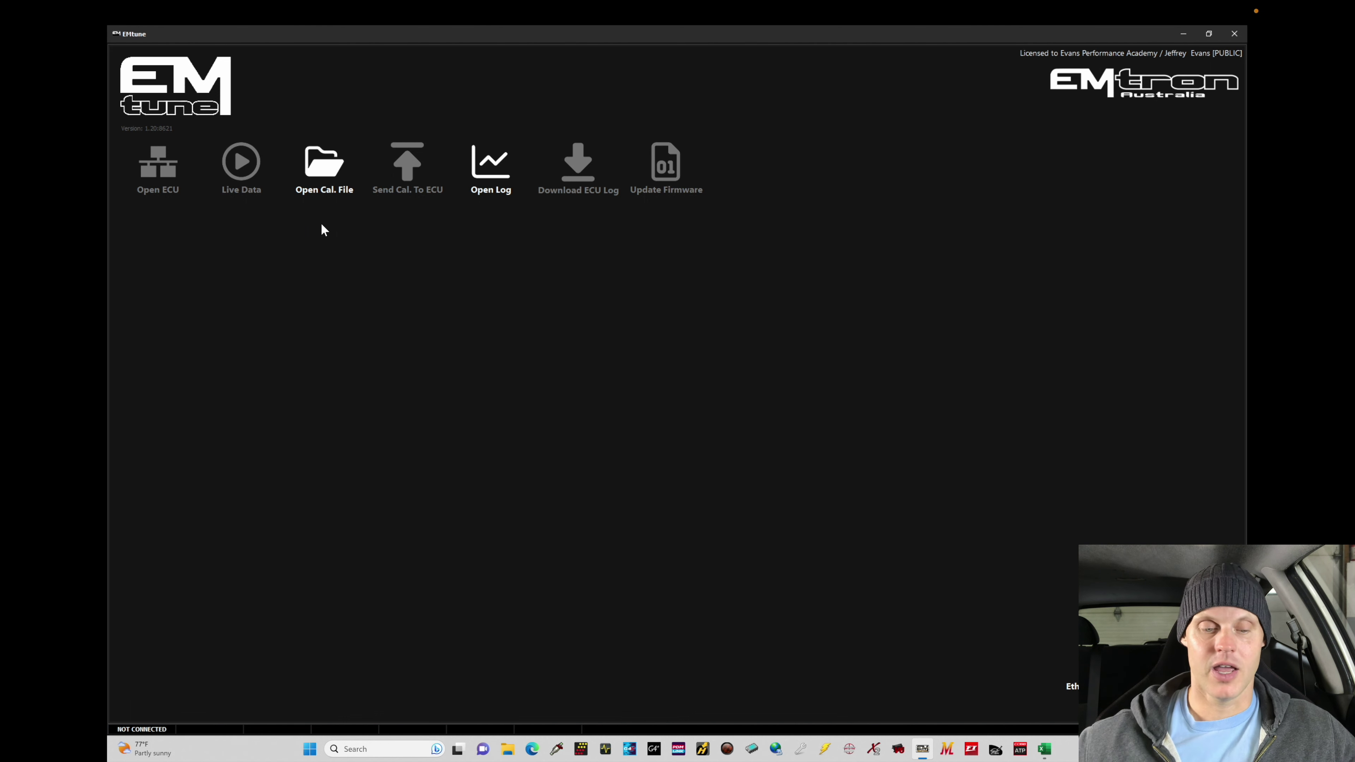
# Load the KV Sample File calibration from the Cal Files folder and show its Configuration pages.
pyautogui.click(315, 193)
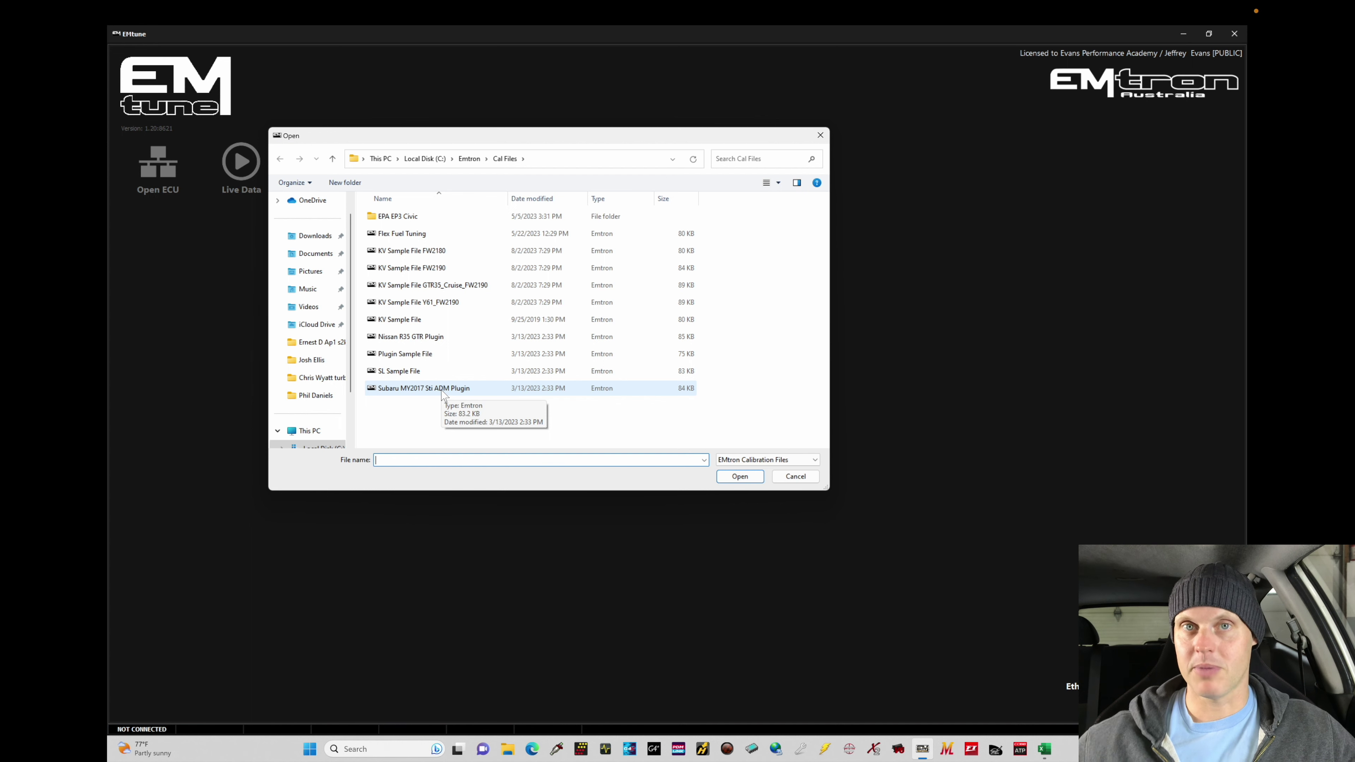
pyautogui.click(442, 322)
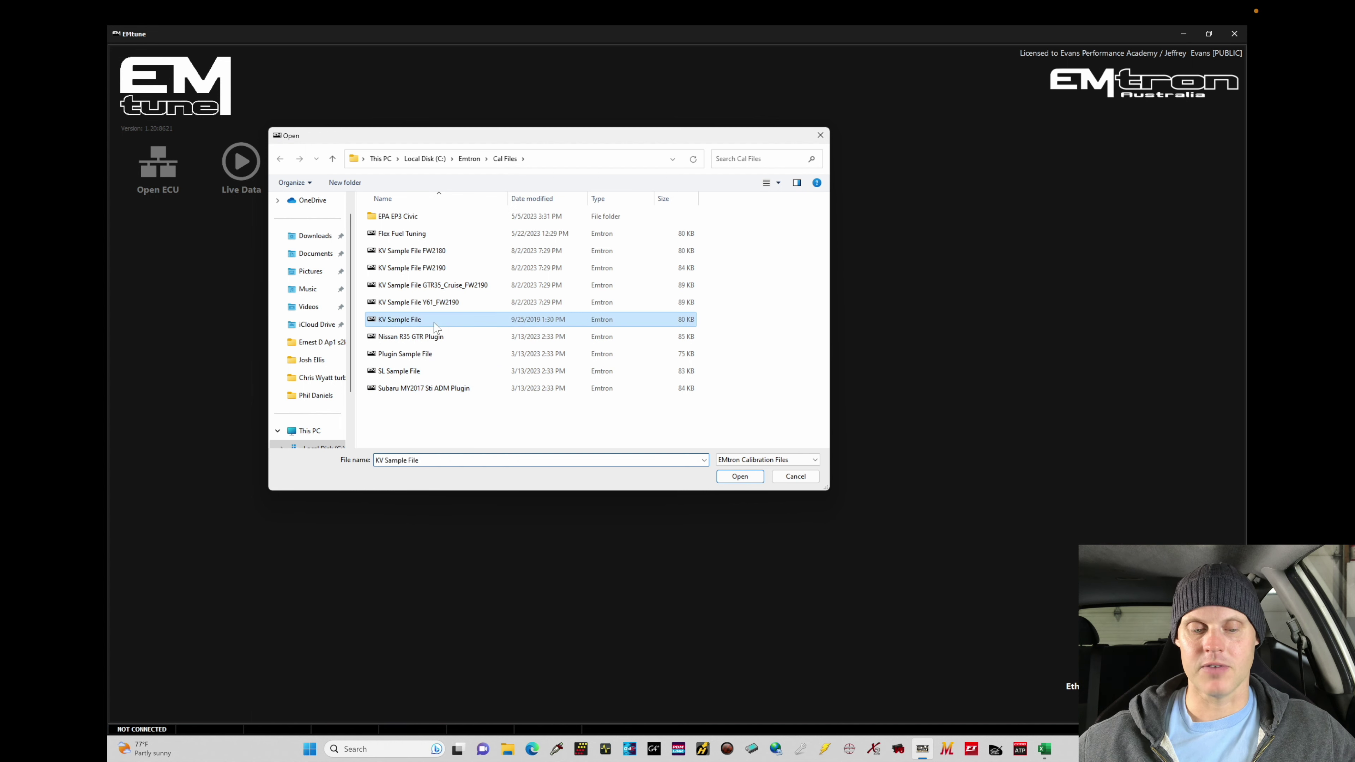
pyautogui.click(739, 477)
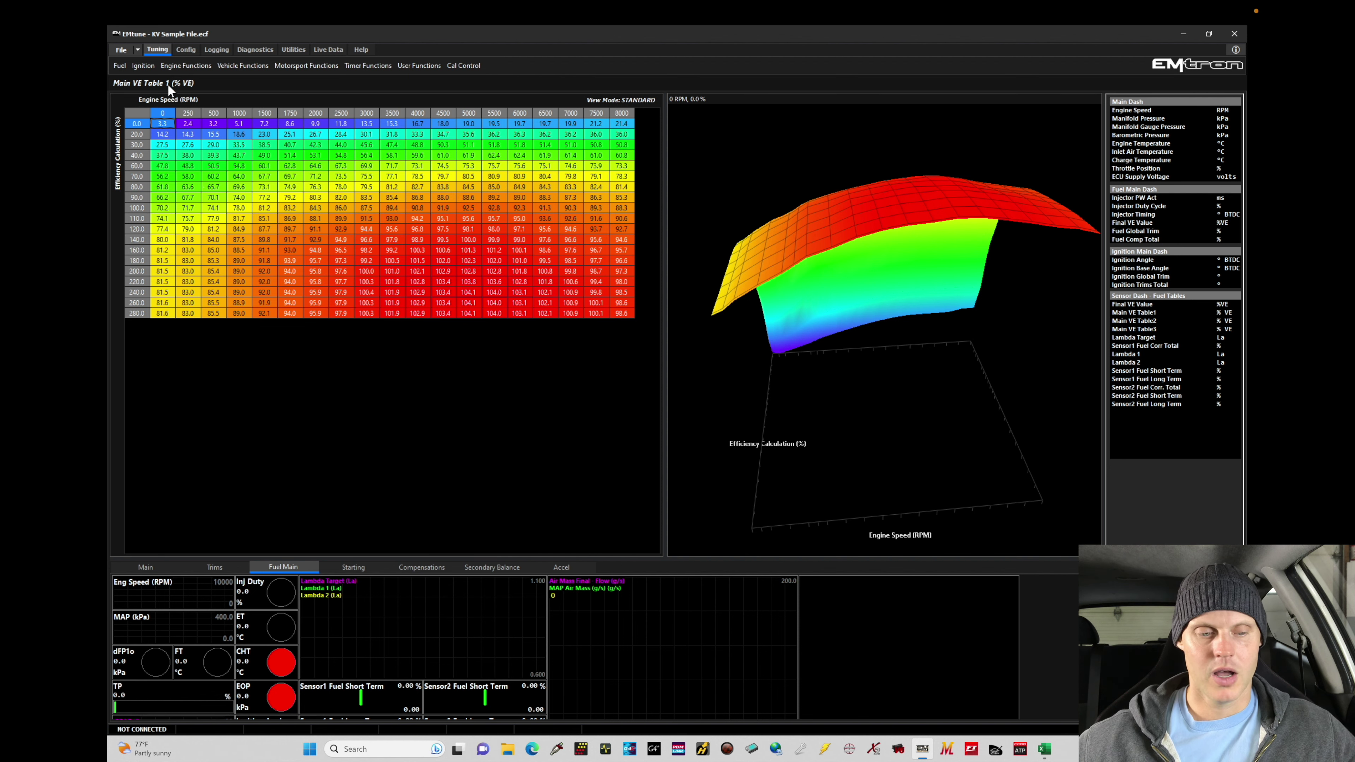
pyautogui.click(186, 50)
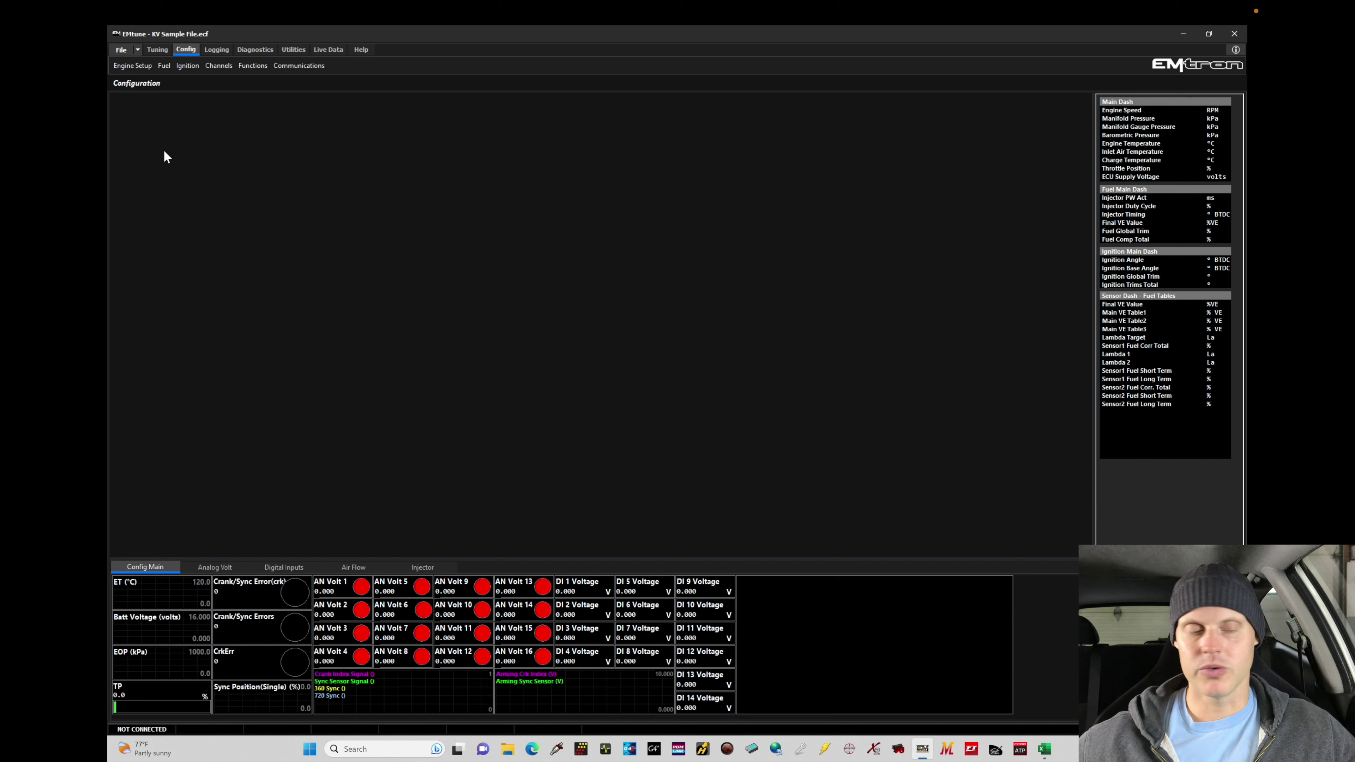
# Open the Engine Main page under Engine Setup in the configuration.
pyautogui.click(150, 74)
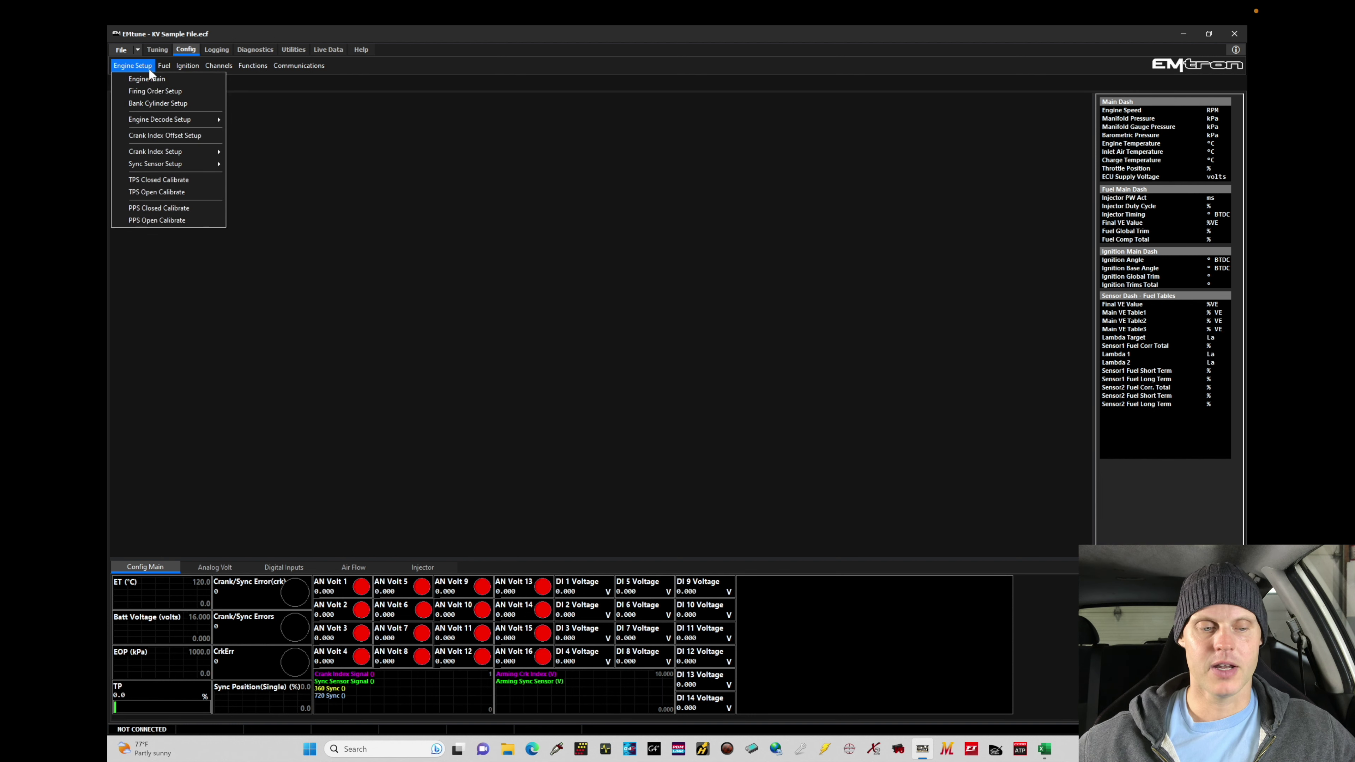
pyautogui.click(155, 83)
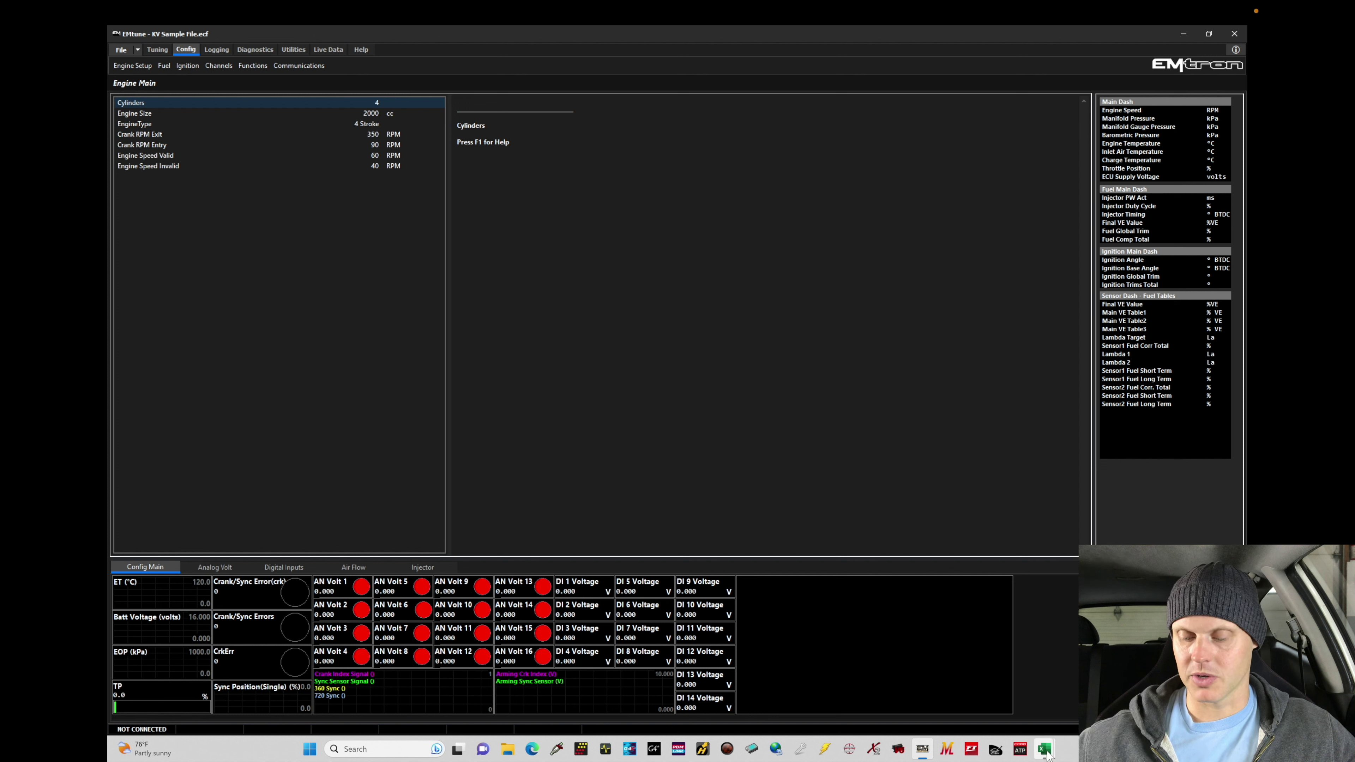
# In Excel's Engine Displacement sheet, enter bore 87.5, stroke 99 and 4 cylinders to get 2381.235 cc.
pyautogui.moveTo(1045, 751)
pyautogui.click(1008, 685)
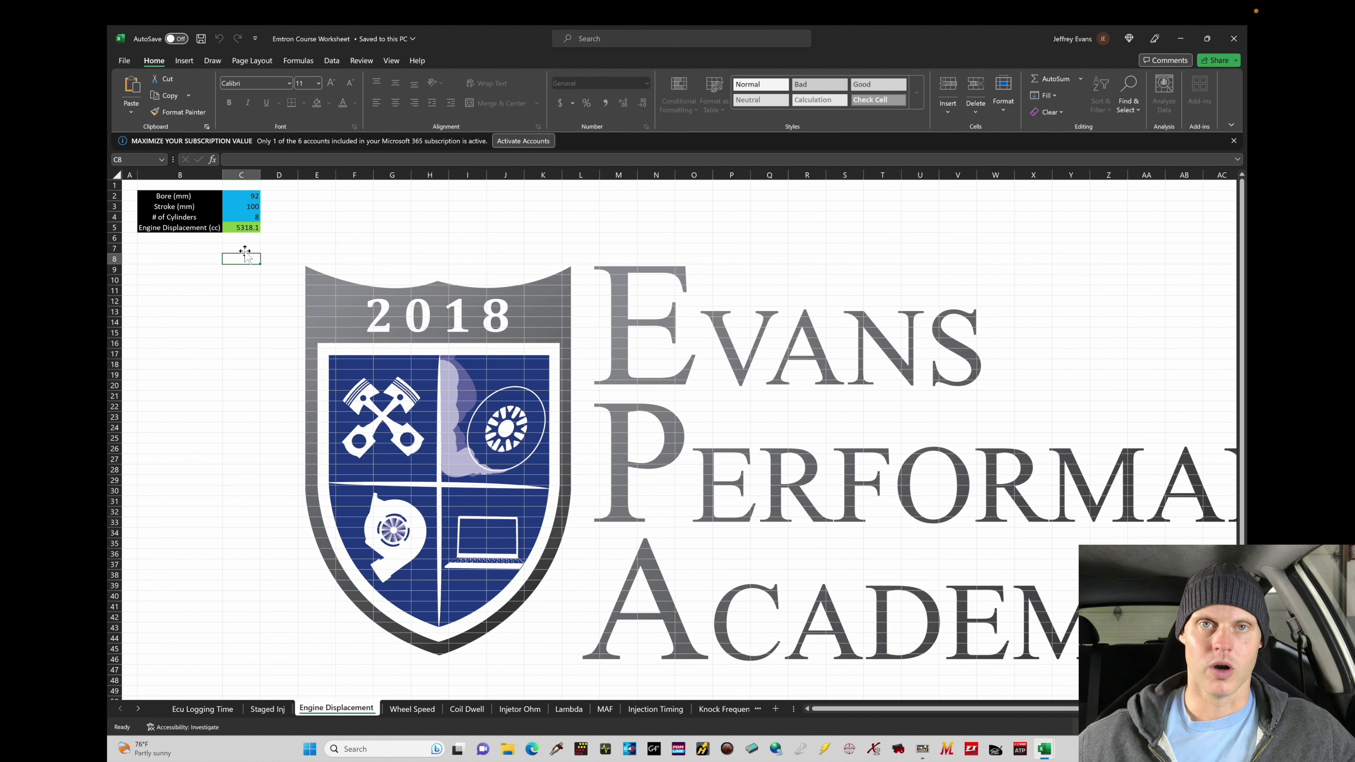
pyautogui.moveTo(249, 195); pyautogui.dragTo(254, 214)
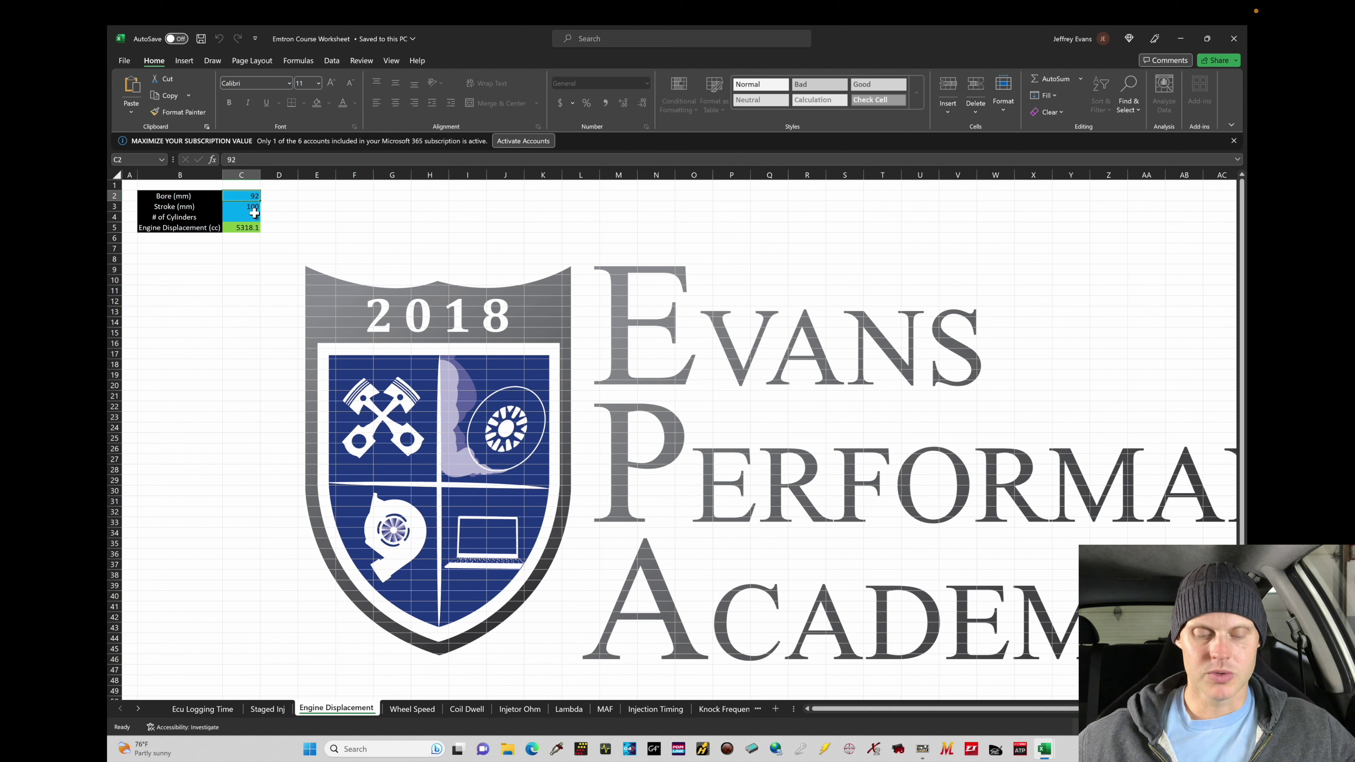
pyautogui.write('87.5')
pyautogui.press('Return')
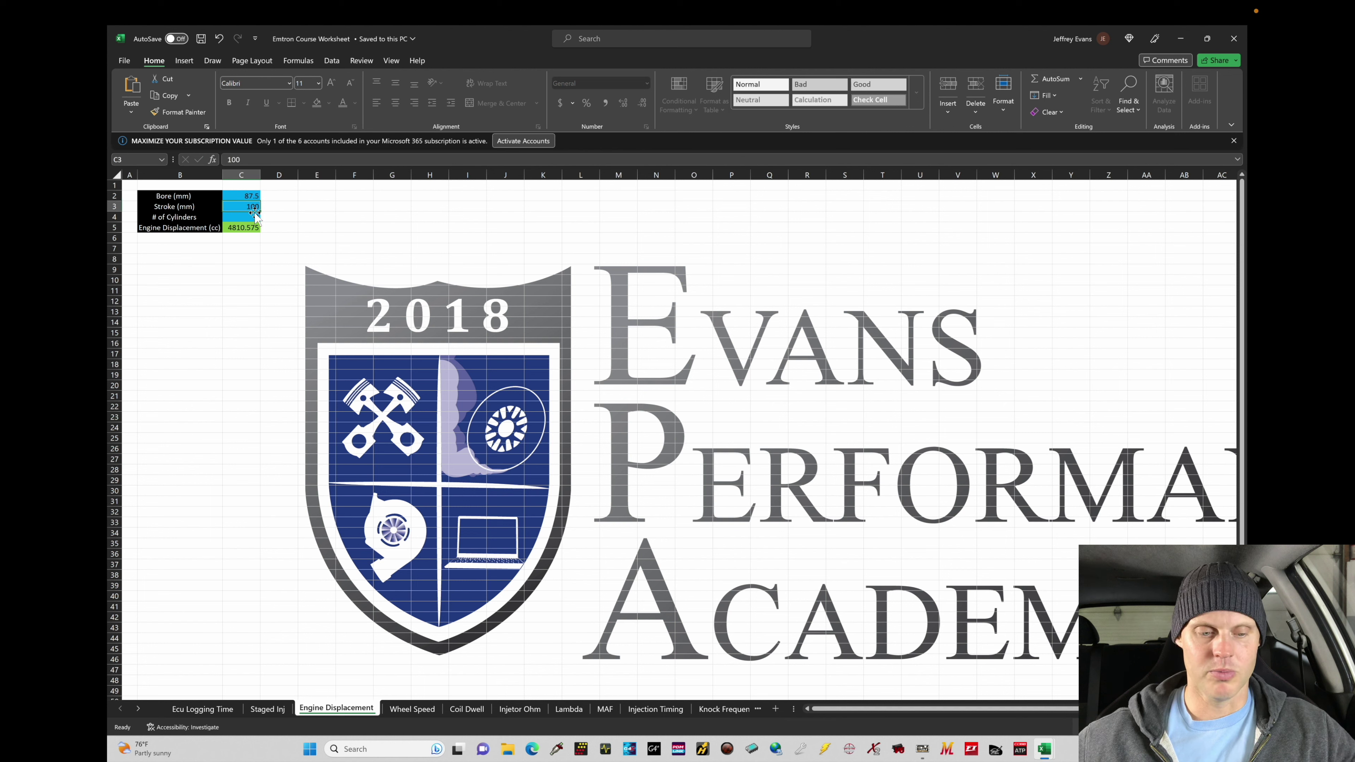
pyautogui.write('99')
pyautogui.press('Return')
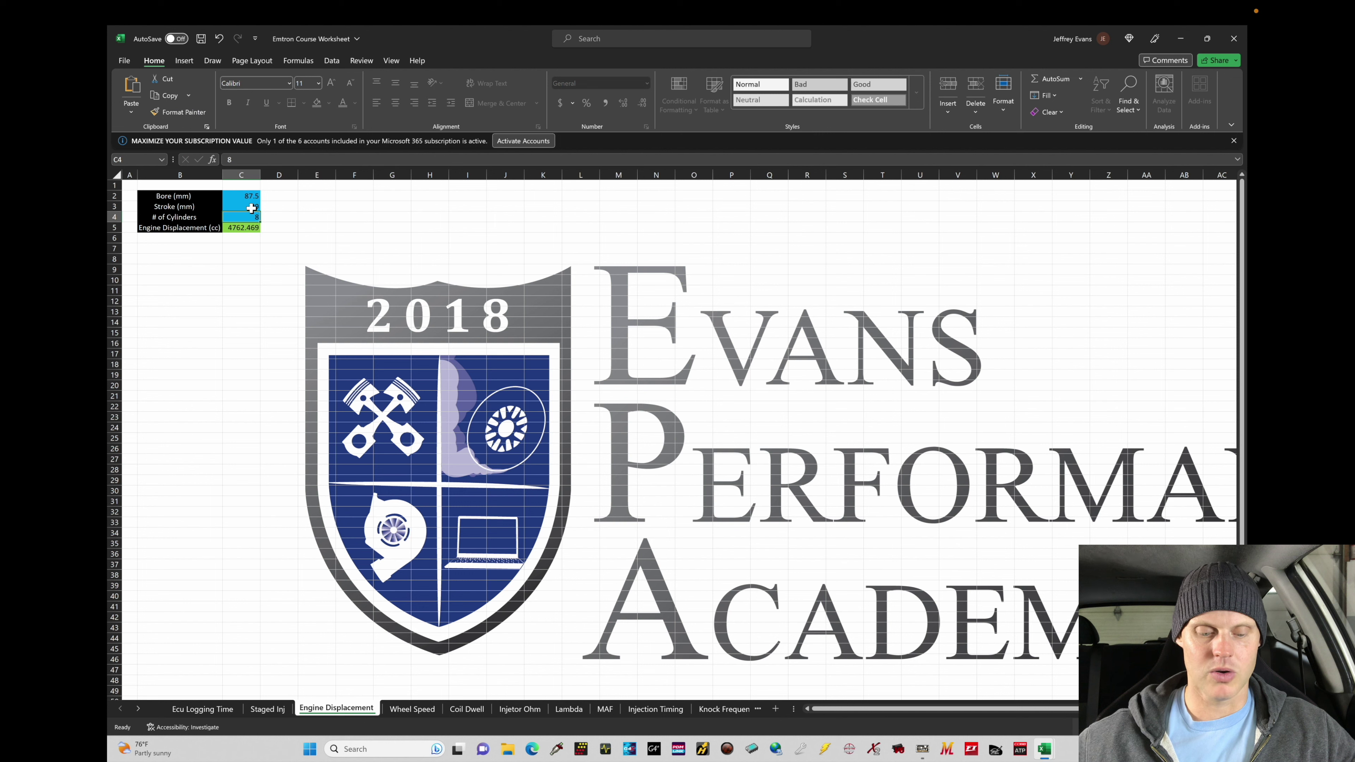
pyautogui.write('4')
pyautogui.press('Return')
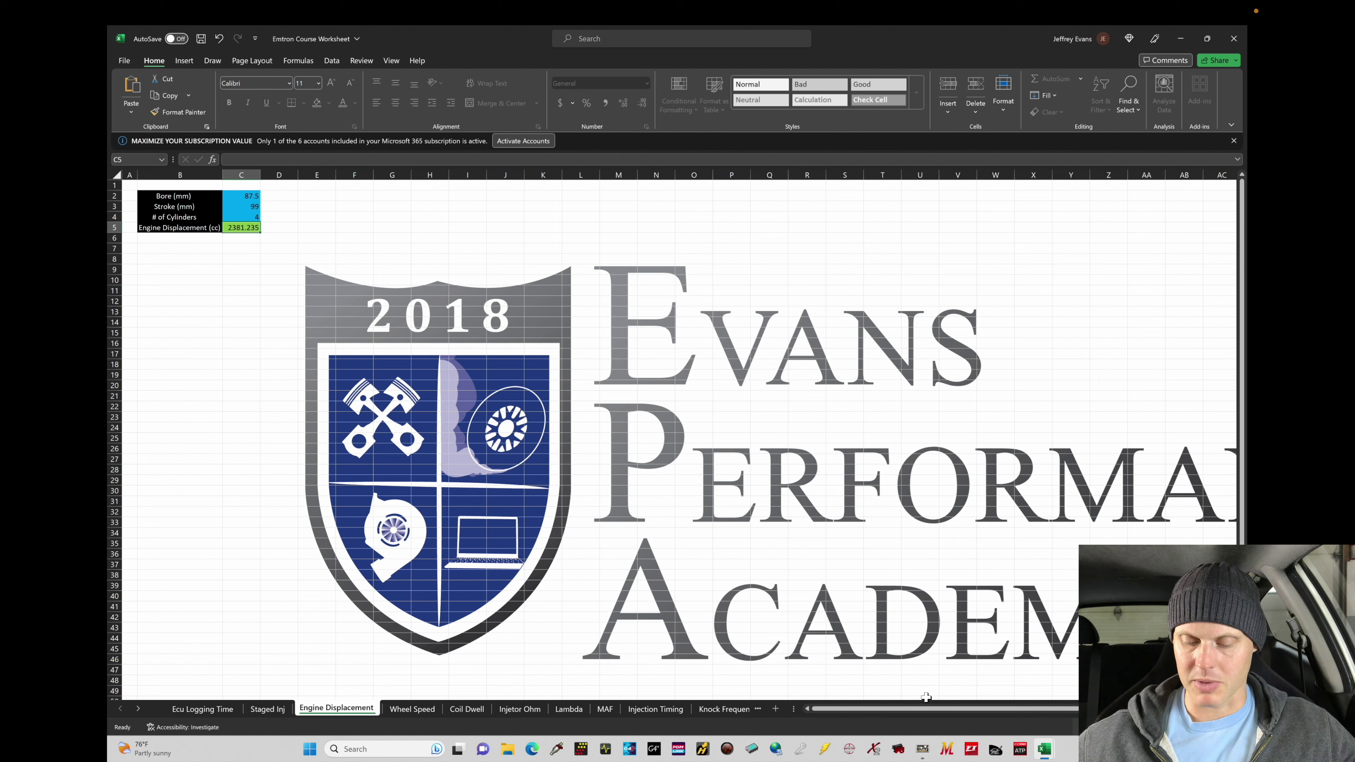
pyautogui.click(923, 749)
# Change Engine Size on Engine Main from 2000 to 2381 cc.
pyautogui.click(371, 115)
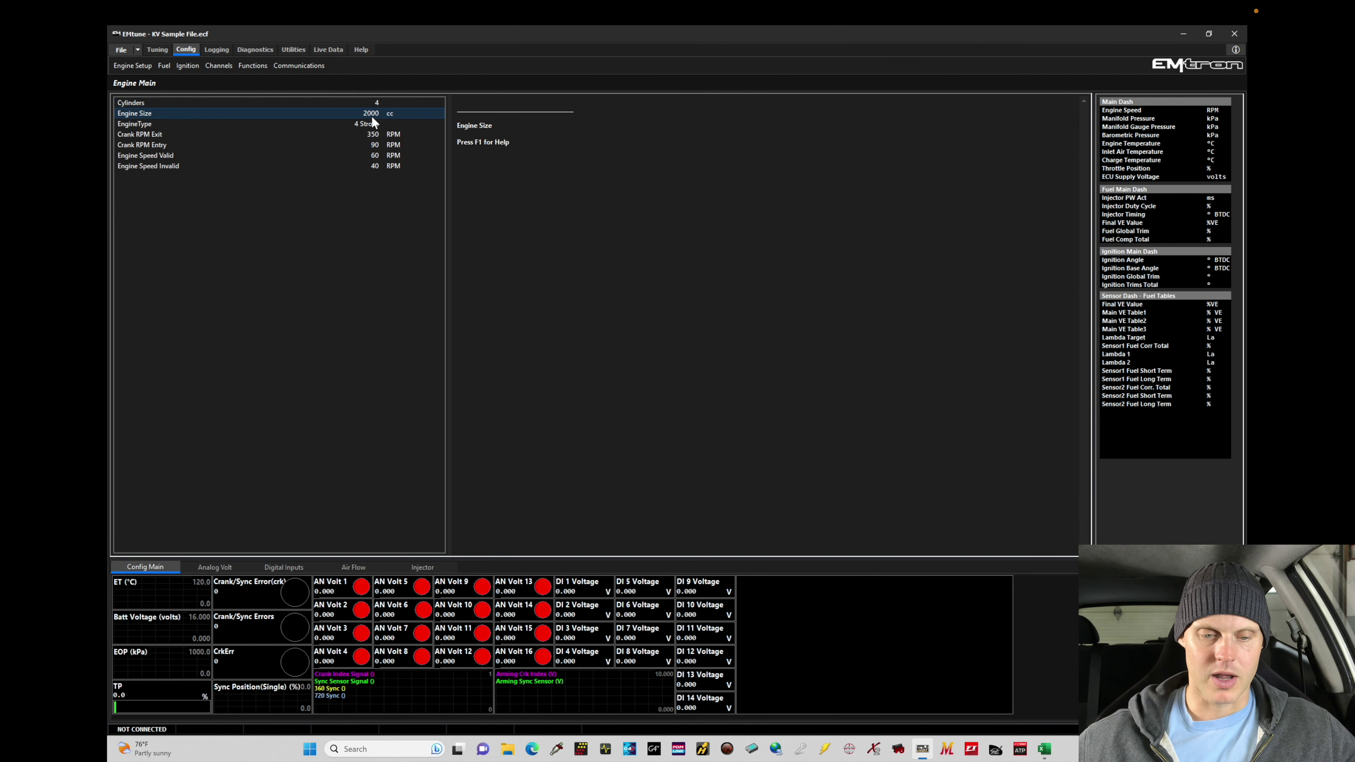
pyautogui.write('2381')
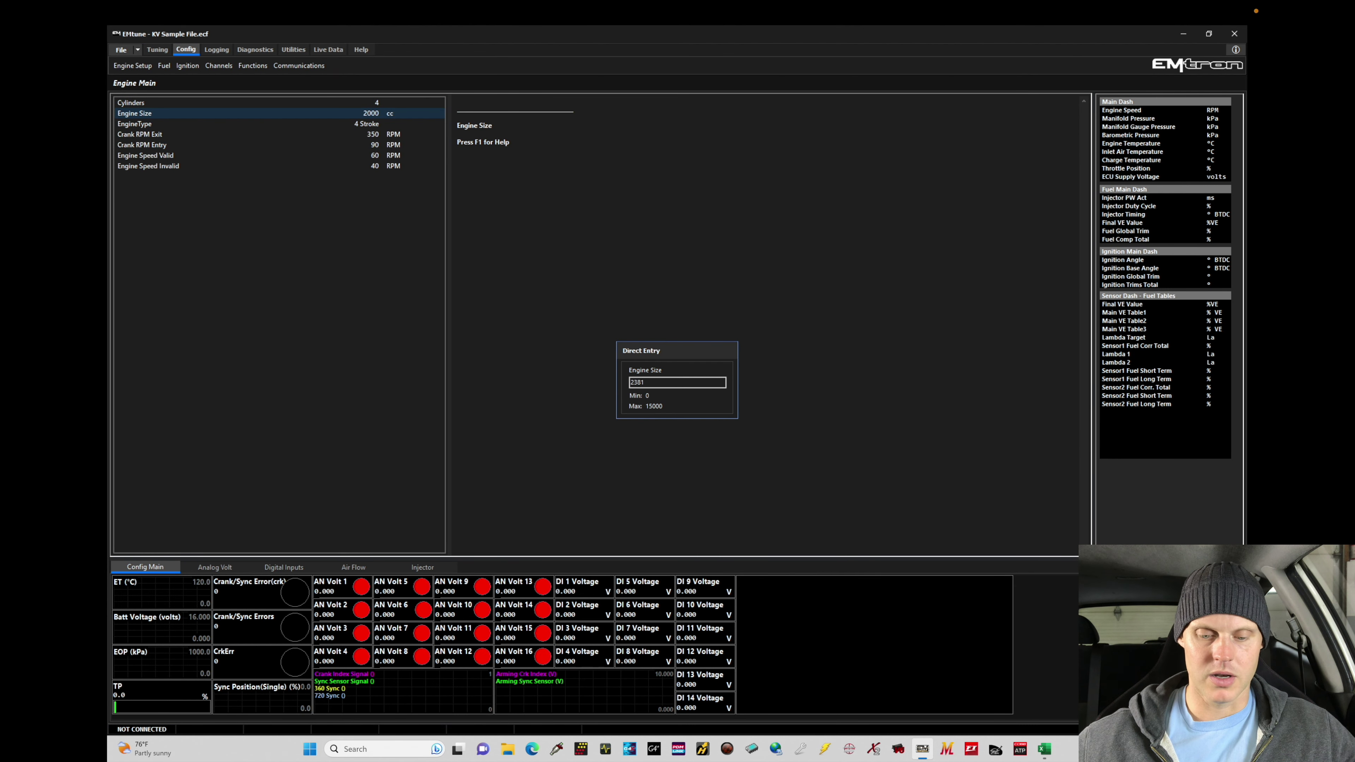
pyautogui.press('Return')
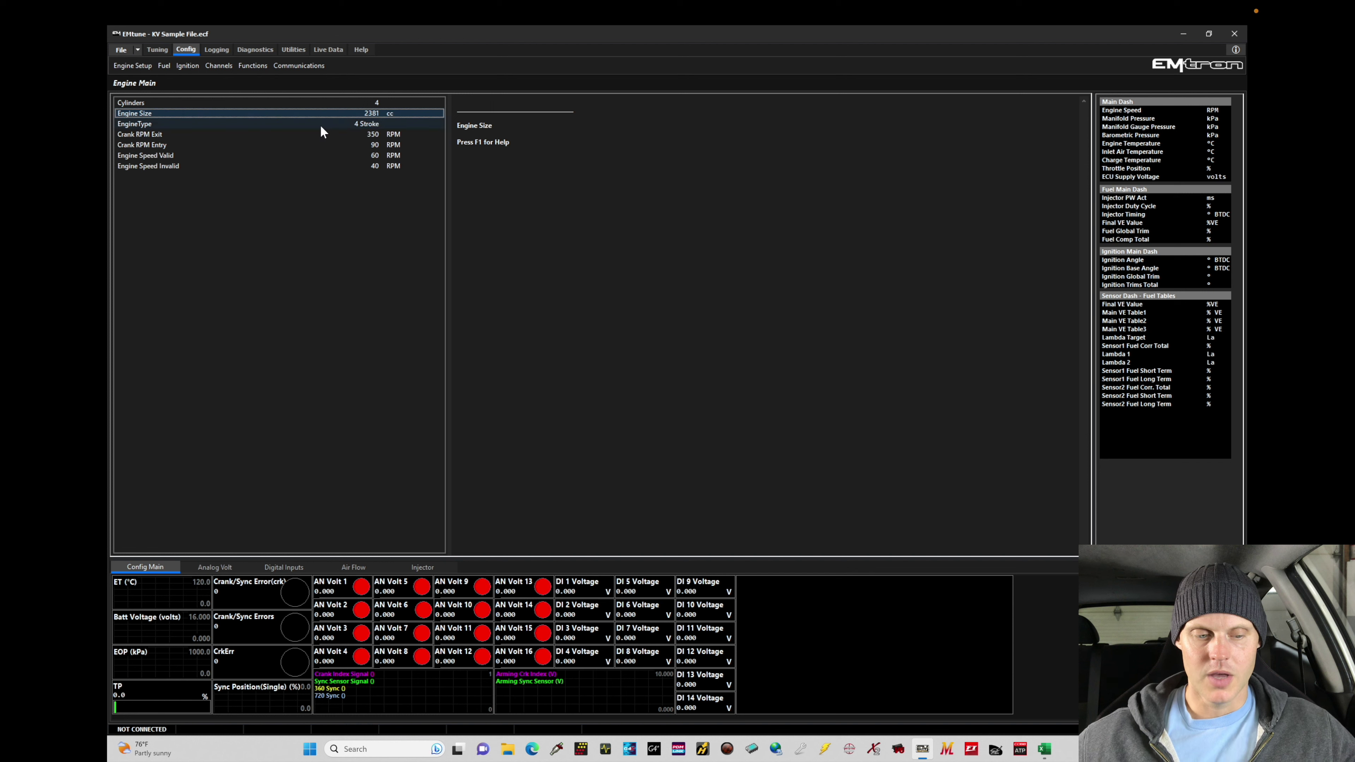
pyautogui.click(334, 125)
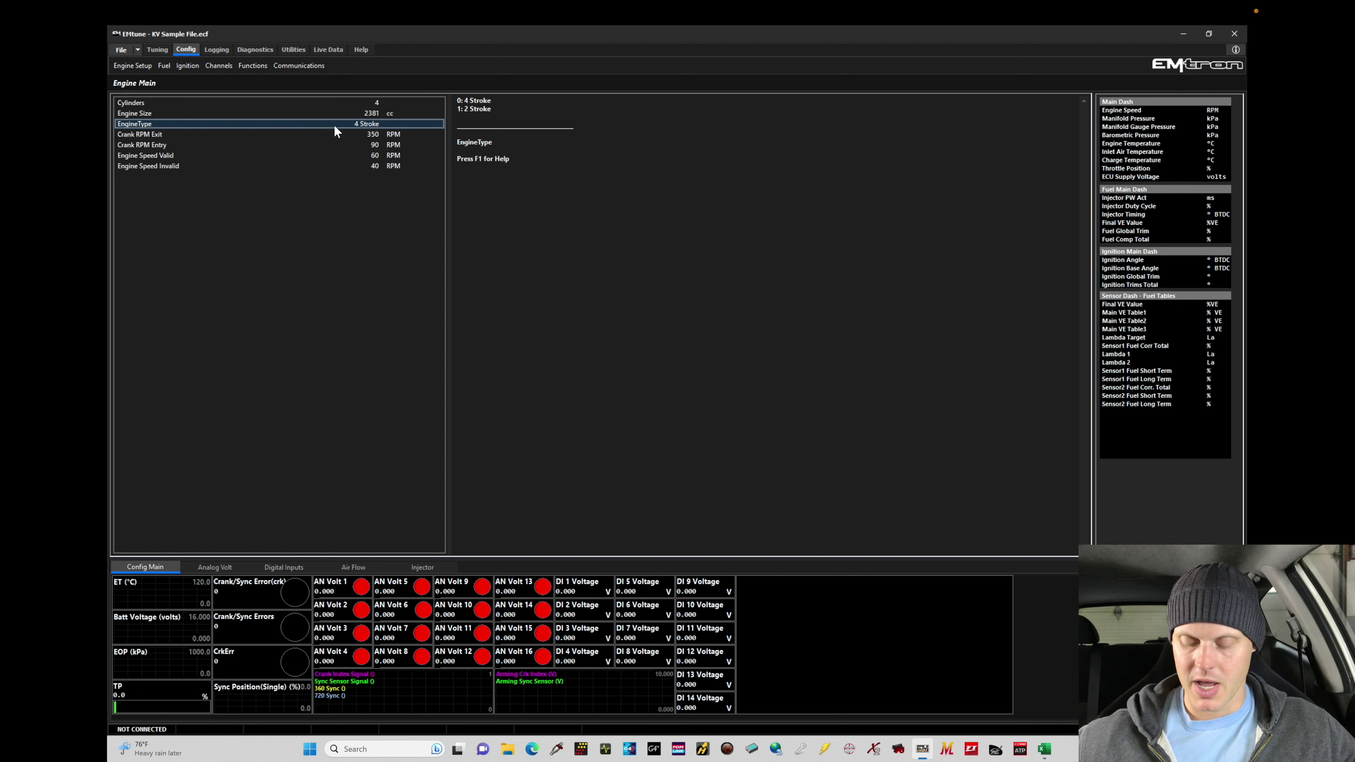
# Read the help for Crank RPM Exit, Crank RPM Entry, and Engine Speed Valid and Invalid.
pyautogui.press('Down')
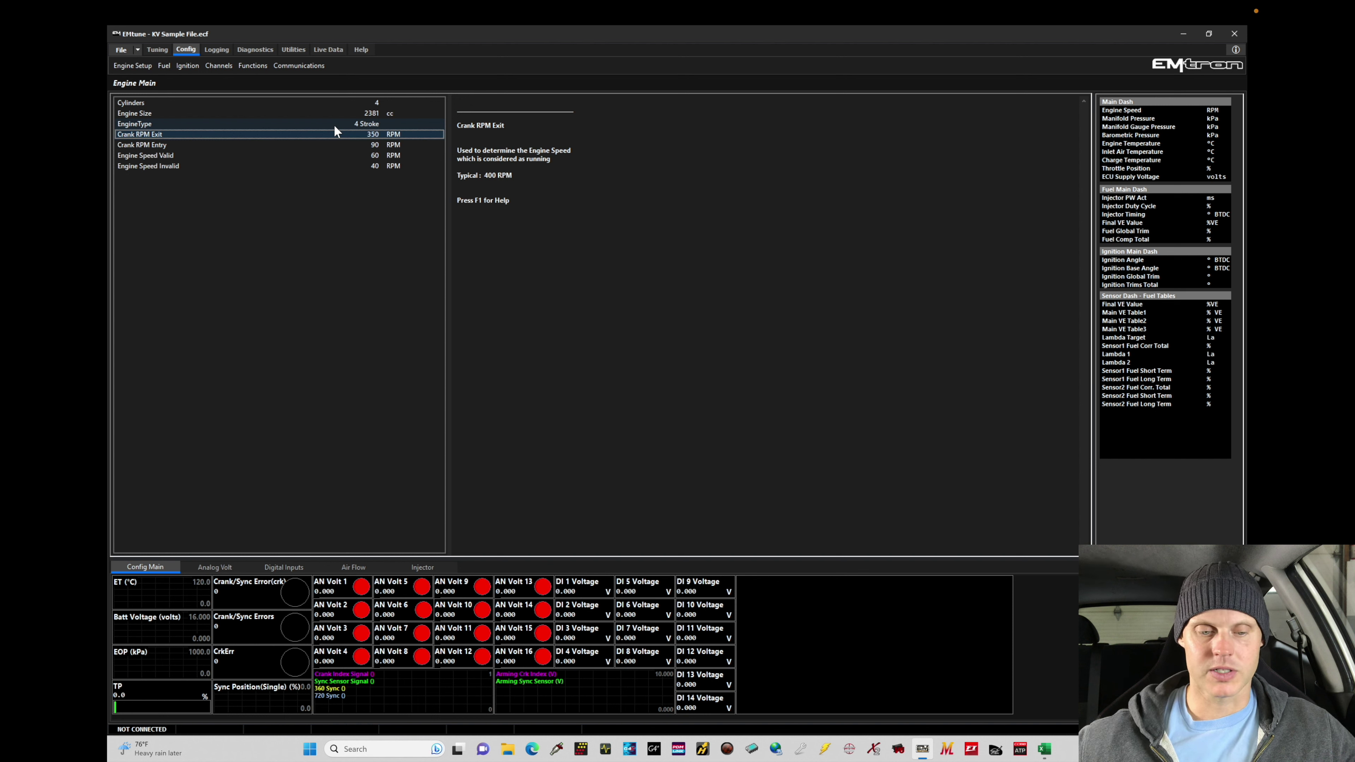
pyautogui.press('Down')
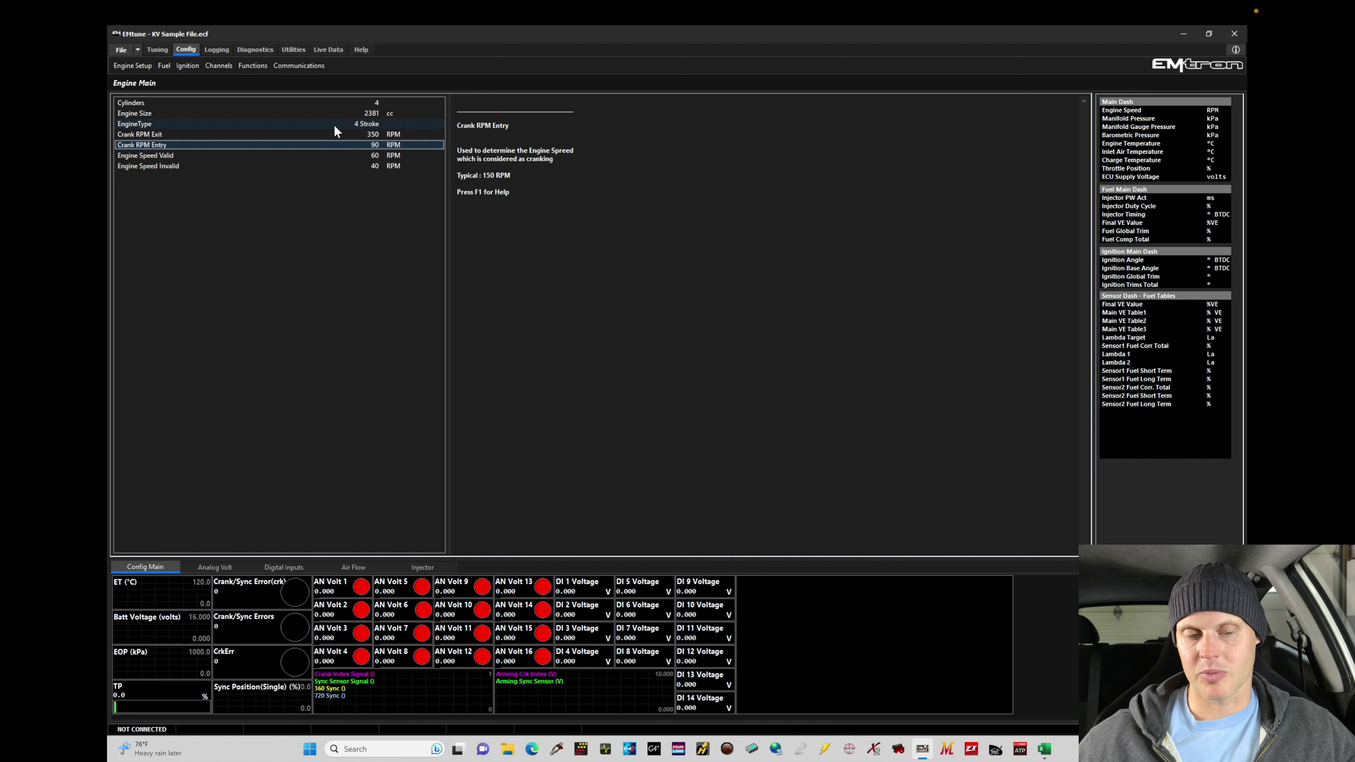
pyautogui.press('Up')
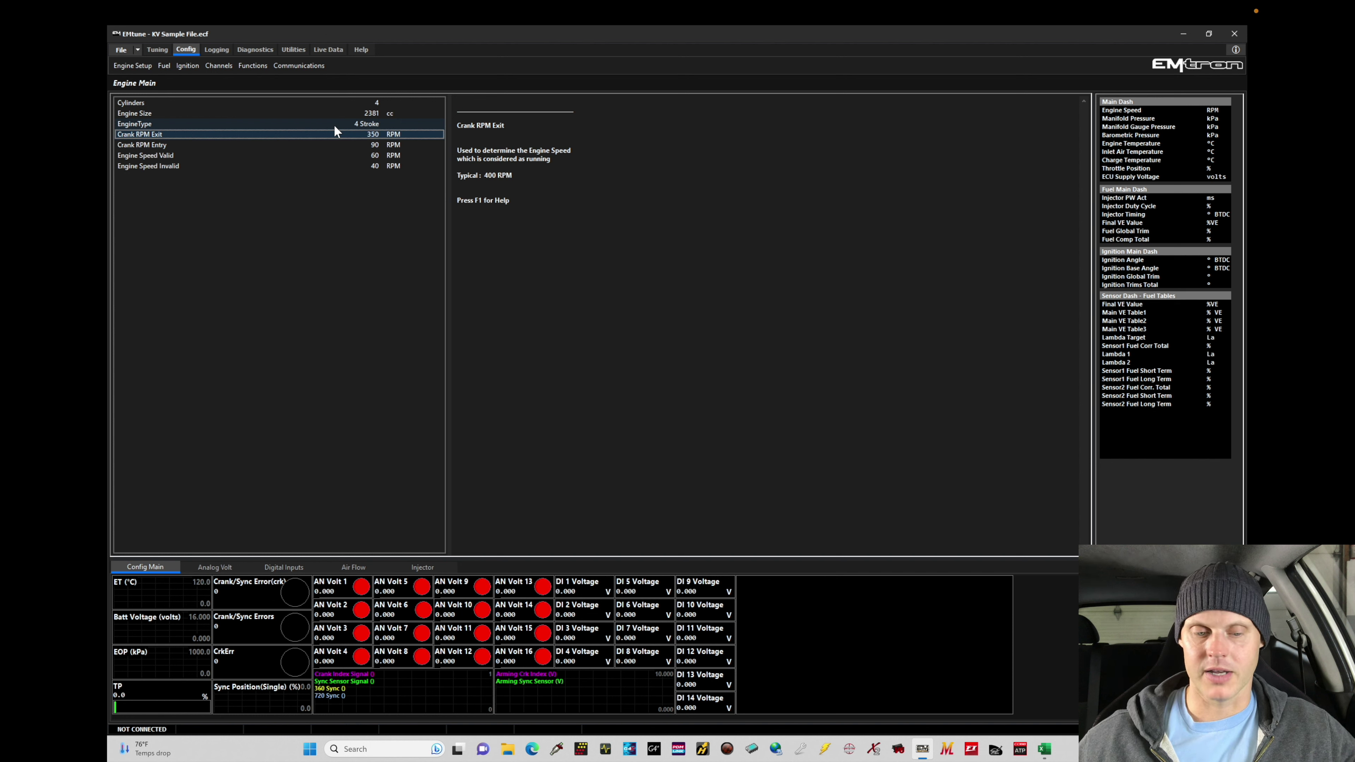
pyautogui.press('Down')
pyautogui.press('Down')
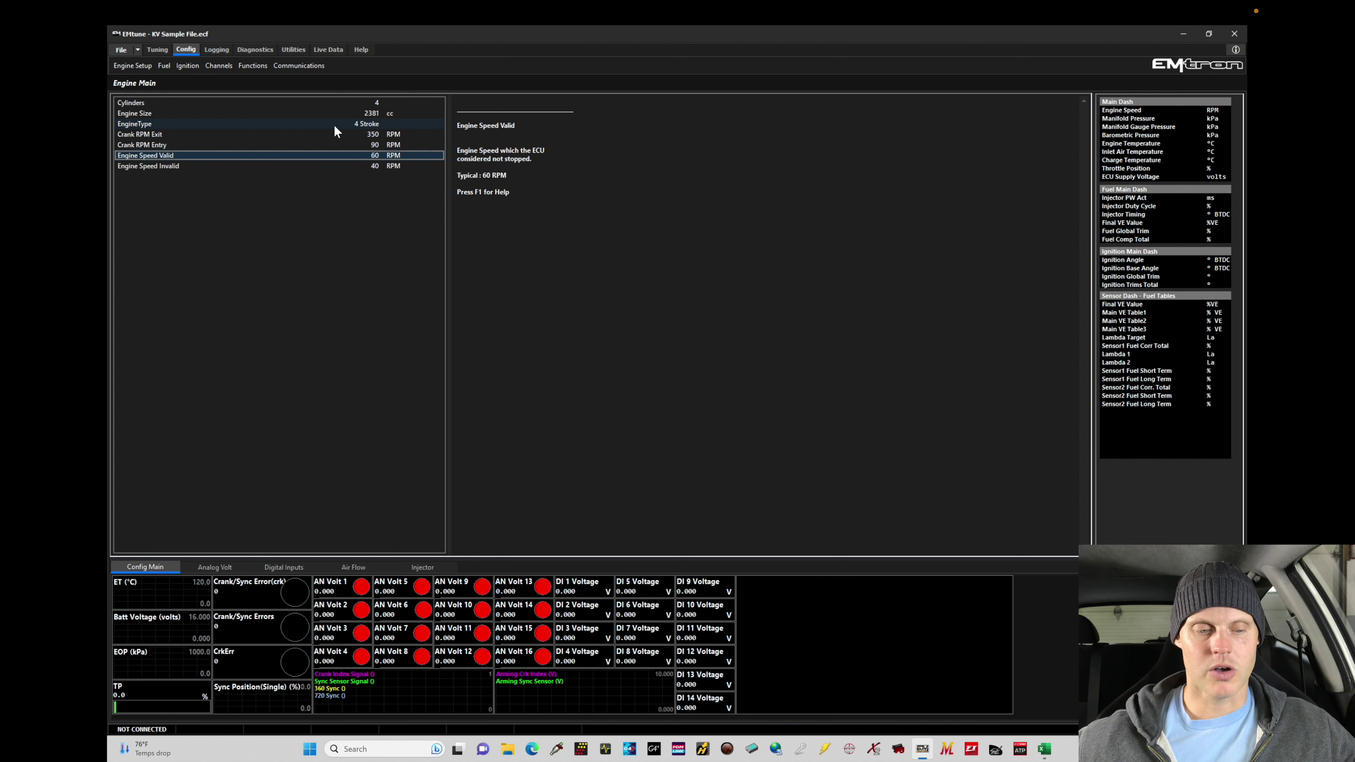
pyautogui.press('Down')
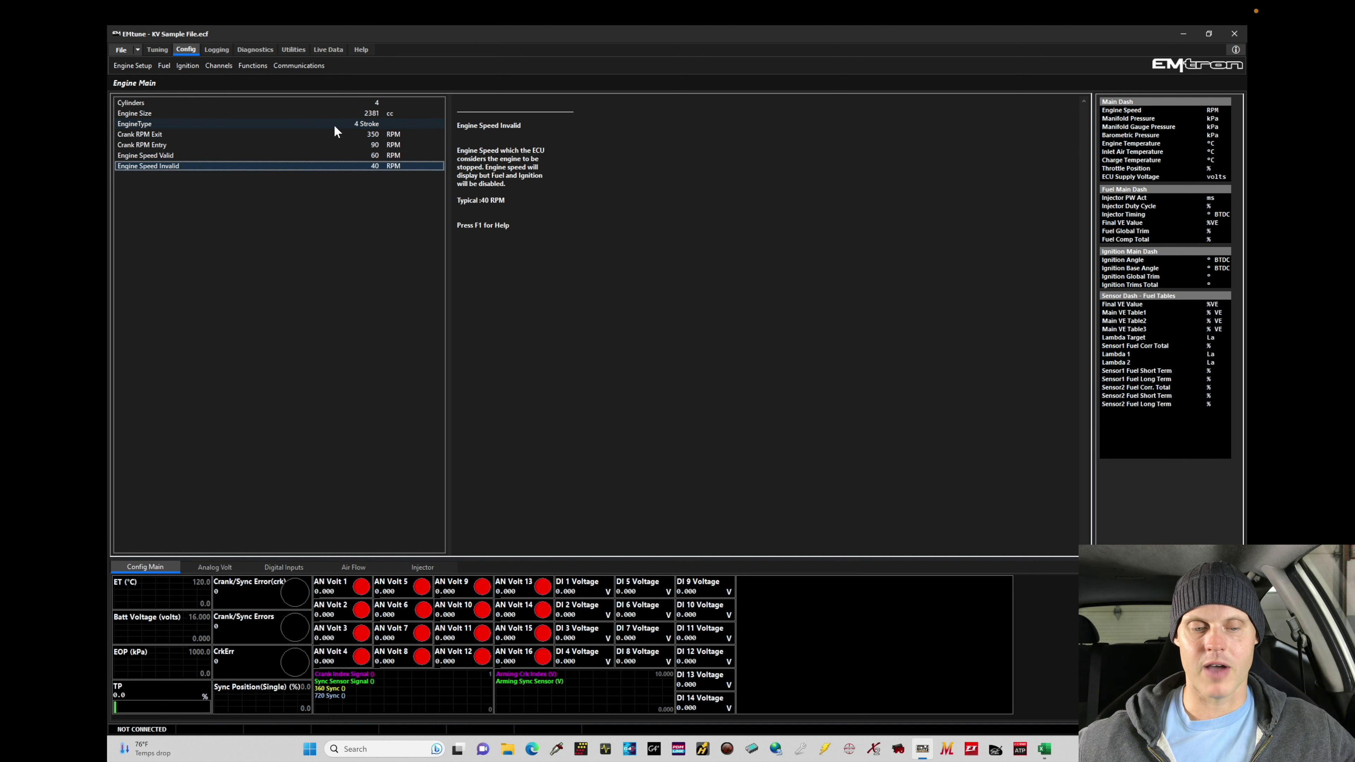
pyautogui.press('Up')
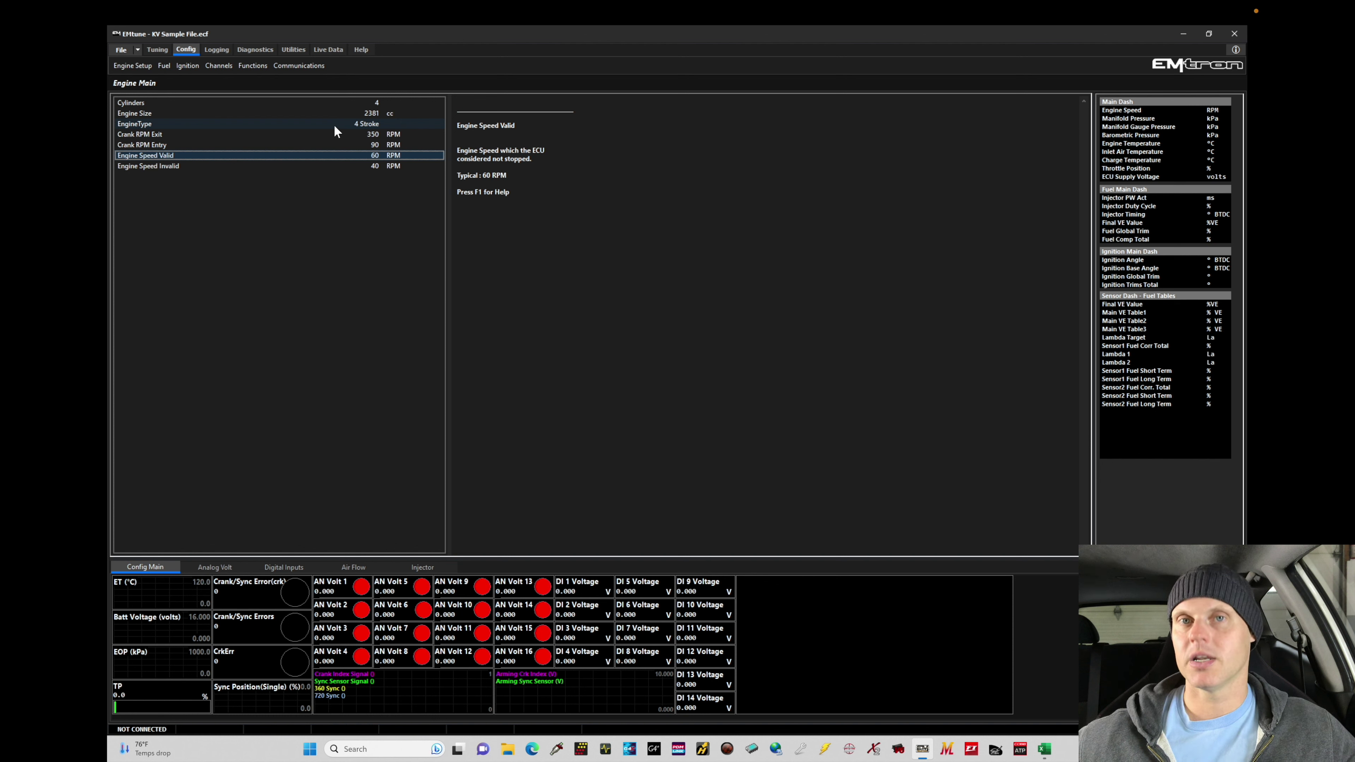
pyautogui.press('Down')
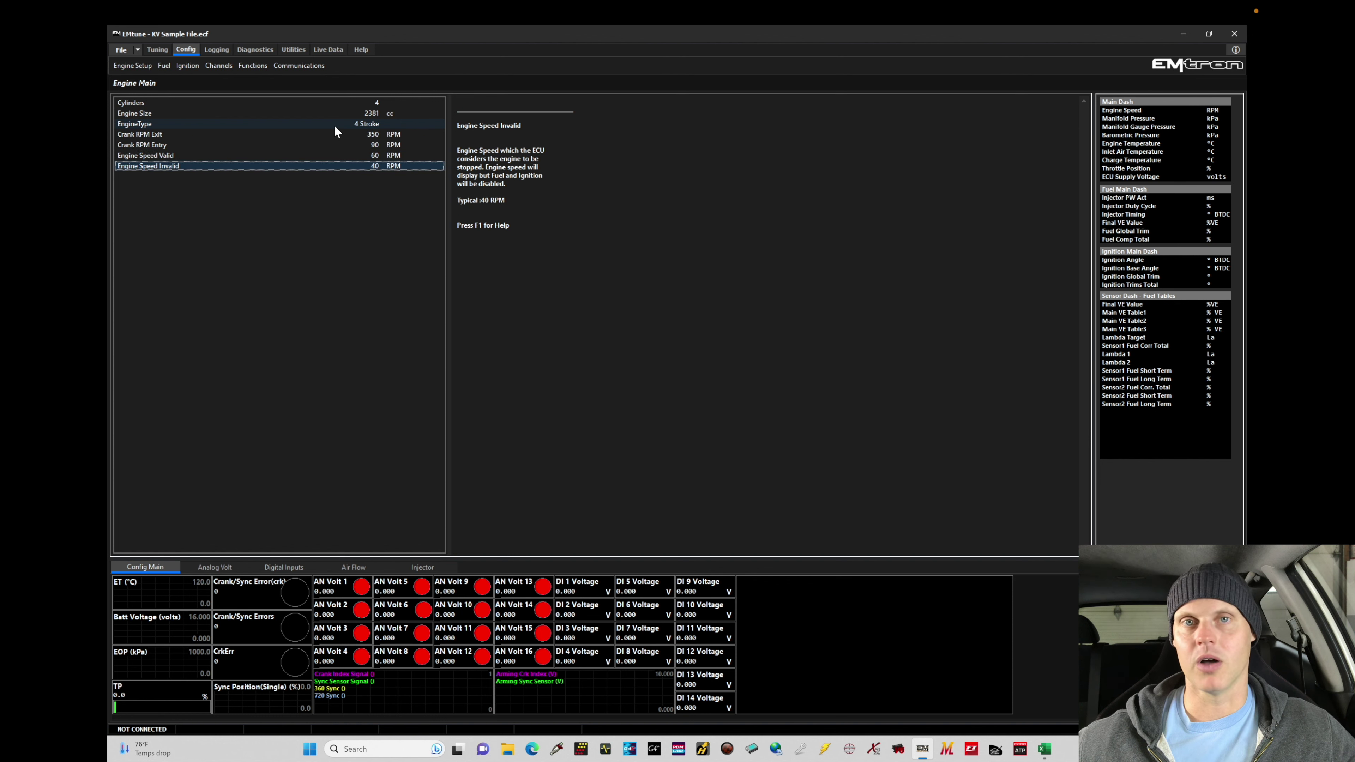
pyautogui.press('Up')
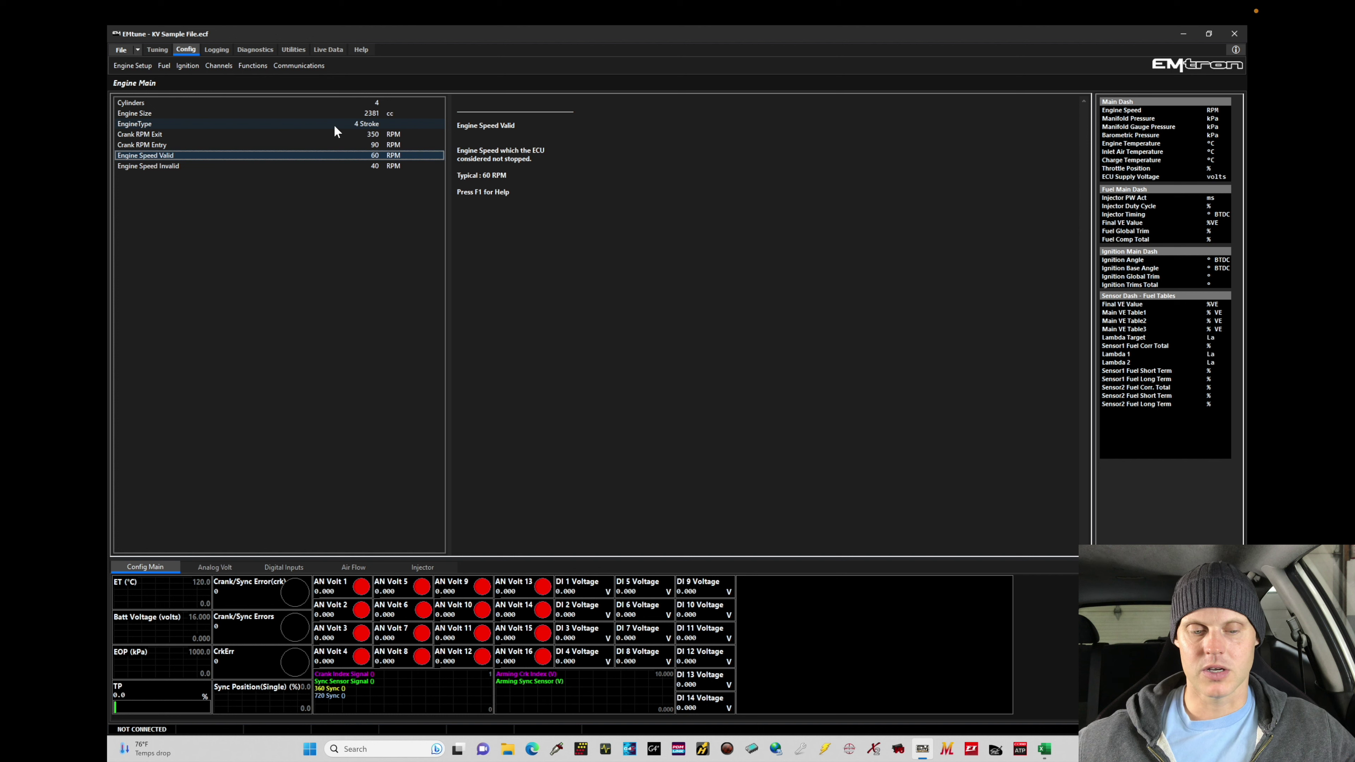
pyautogui.press('Up')
pyautogui.press('Down')
pyautogui.press('Up')
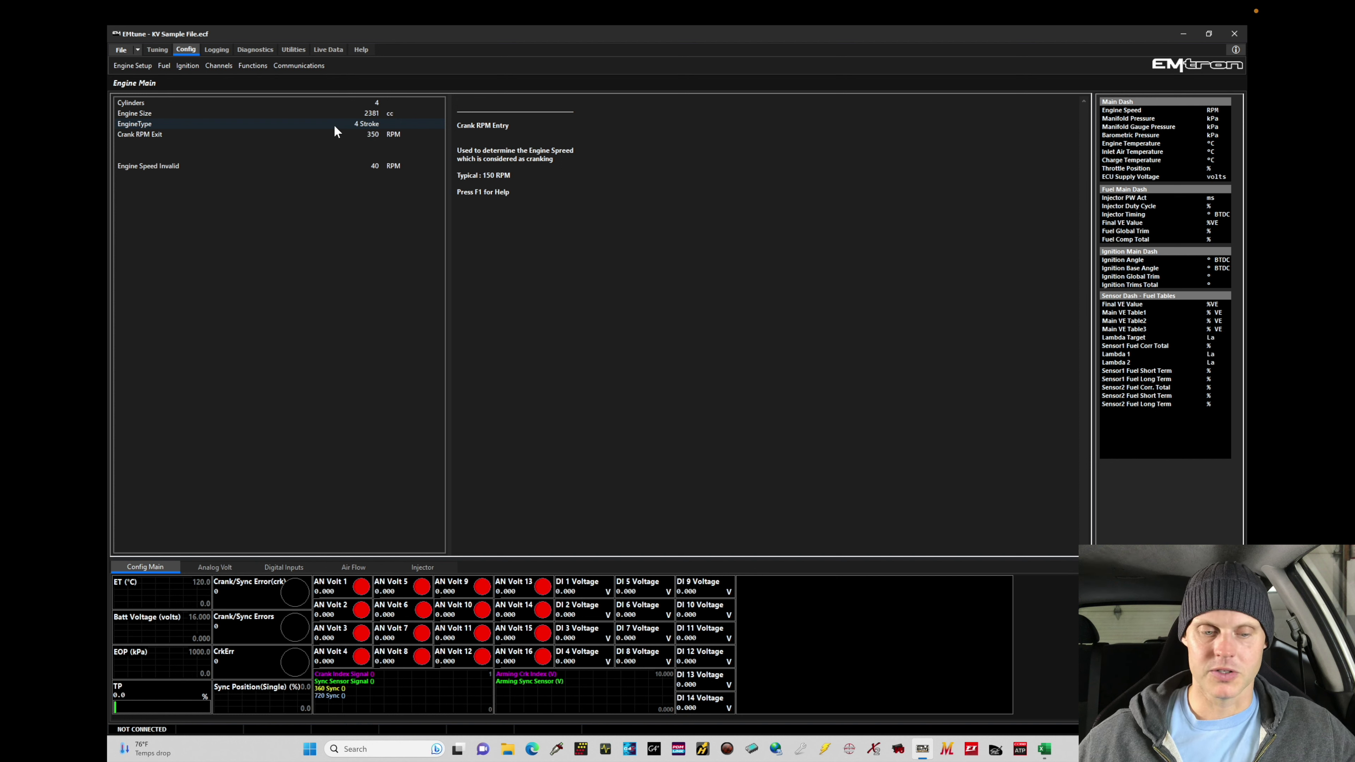
# Check the firing order is 1-3-4-2 with base angles 0, 180, 360 and 540, then accept.
pyautogui.hotkey('alt', 'e')
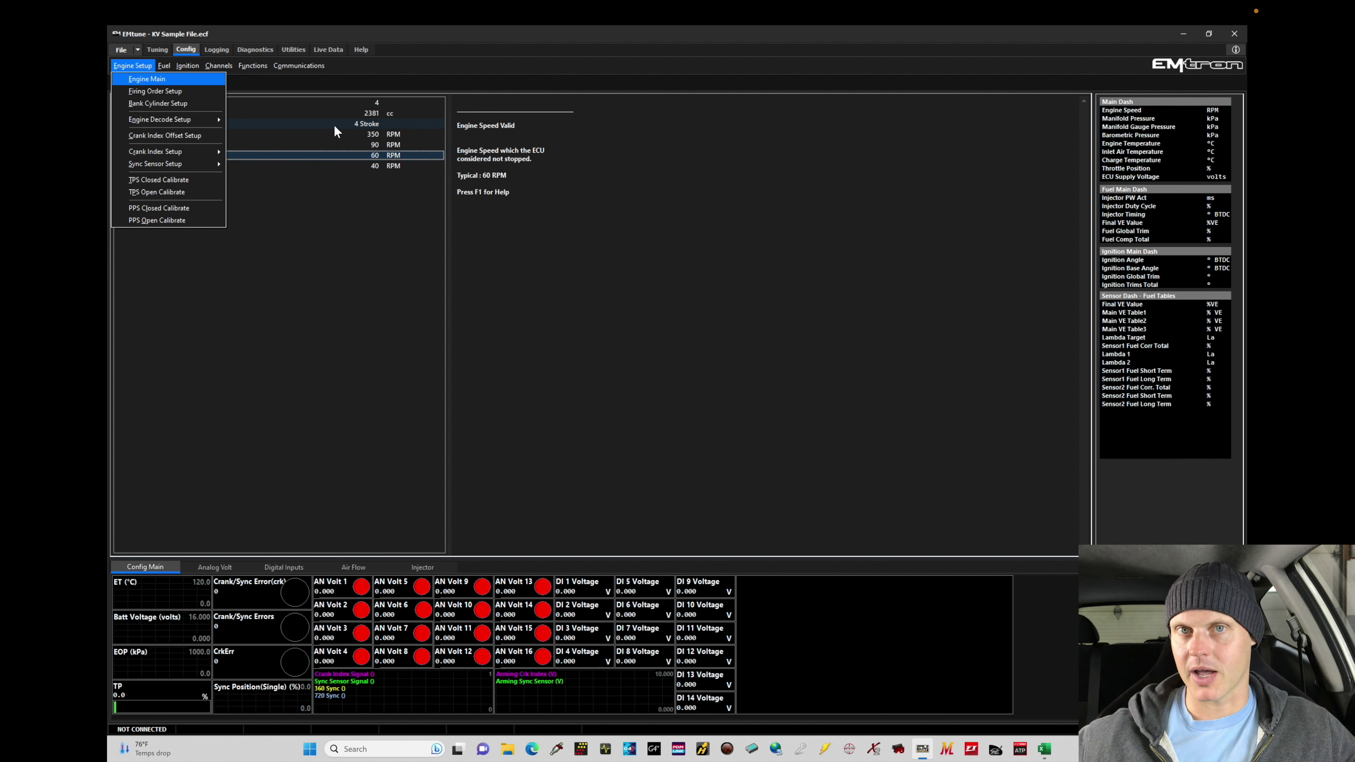
pyautogui.press('Down')
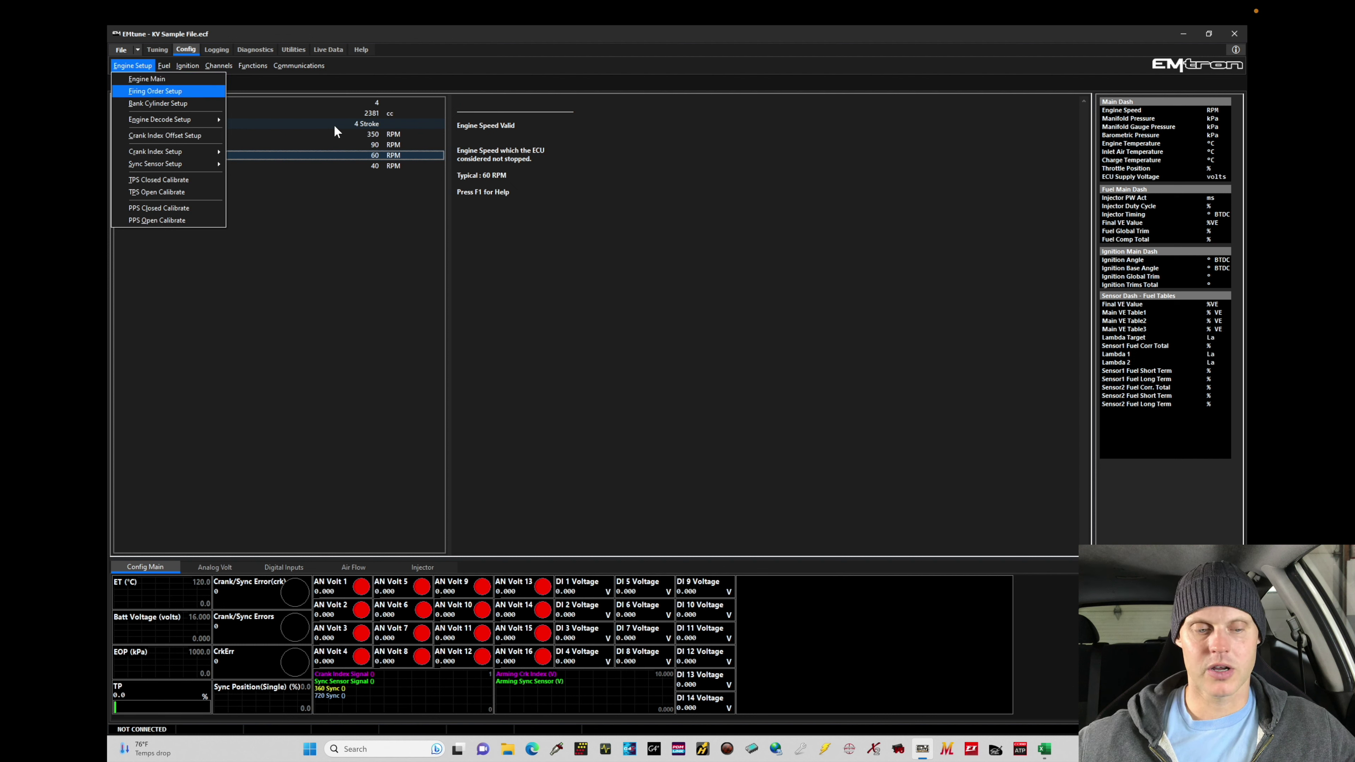
pyautogui.press('Return')
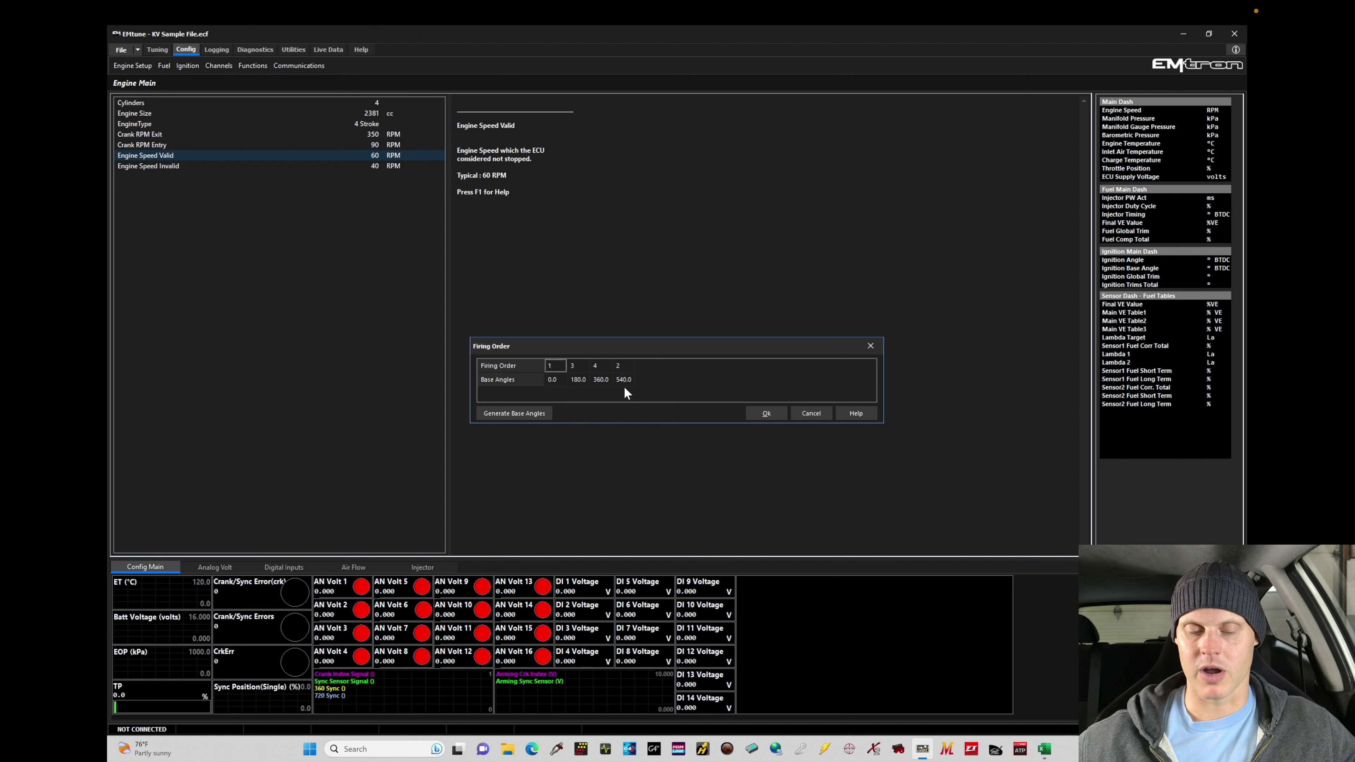
pyautogui.click(771, 416)
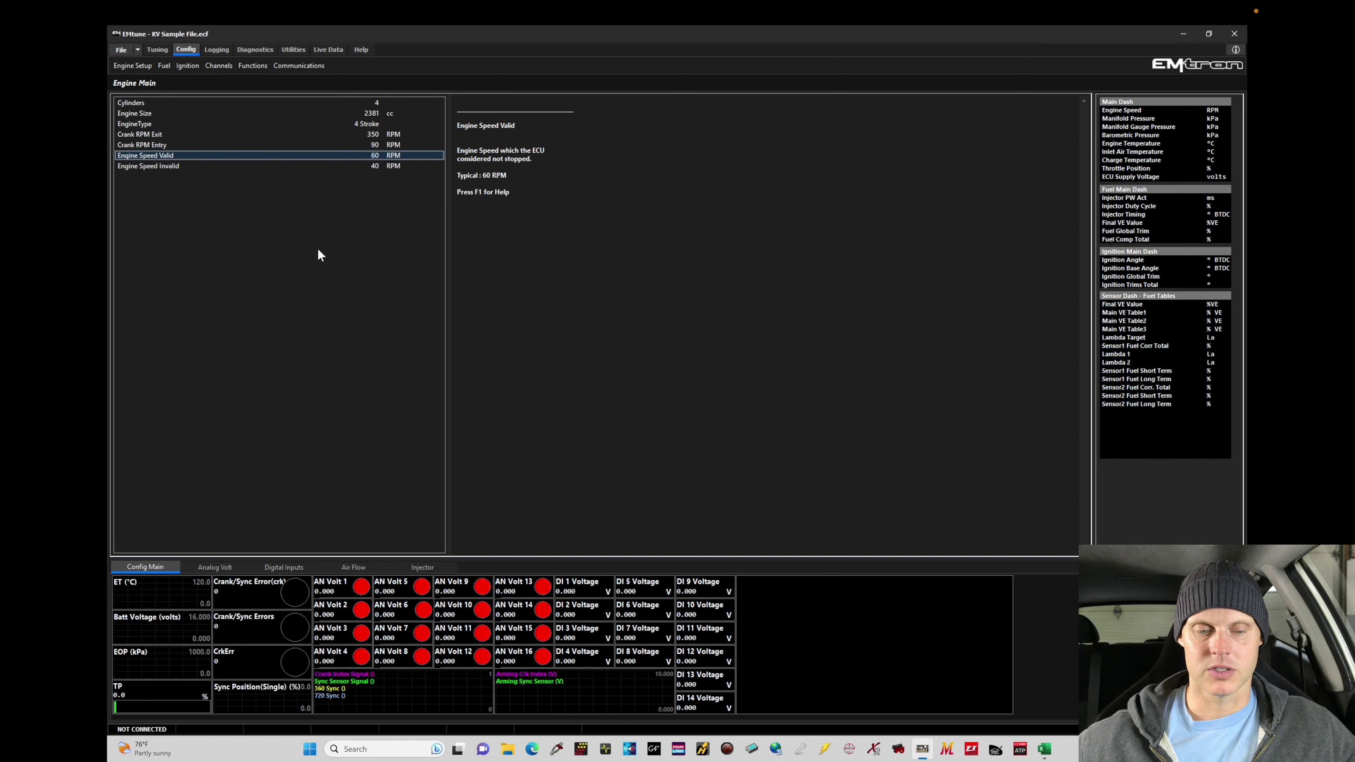
pyautogui.hotkey('alt', 'e')
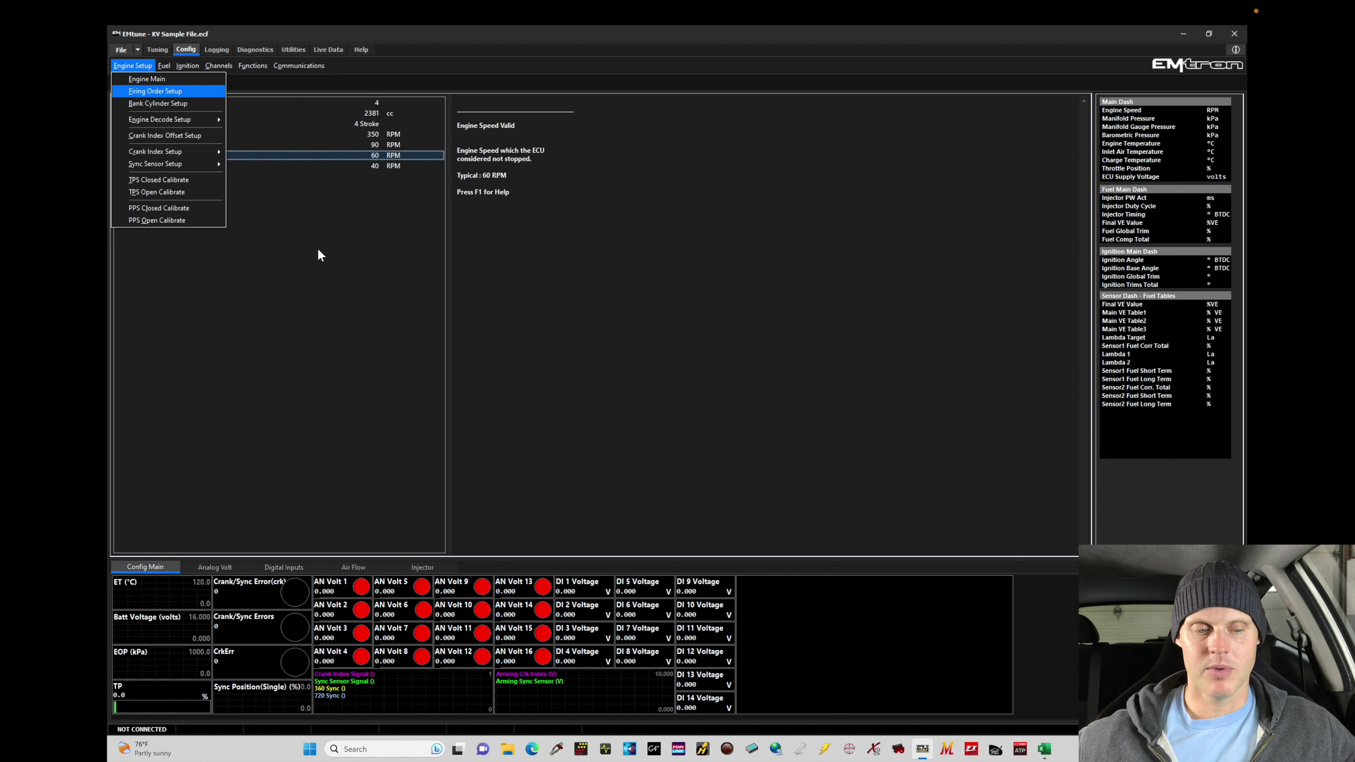
pyautogui.press('Down')
pyautogui.press('Return')
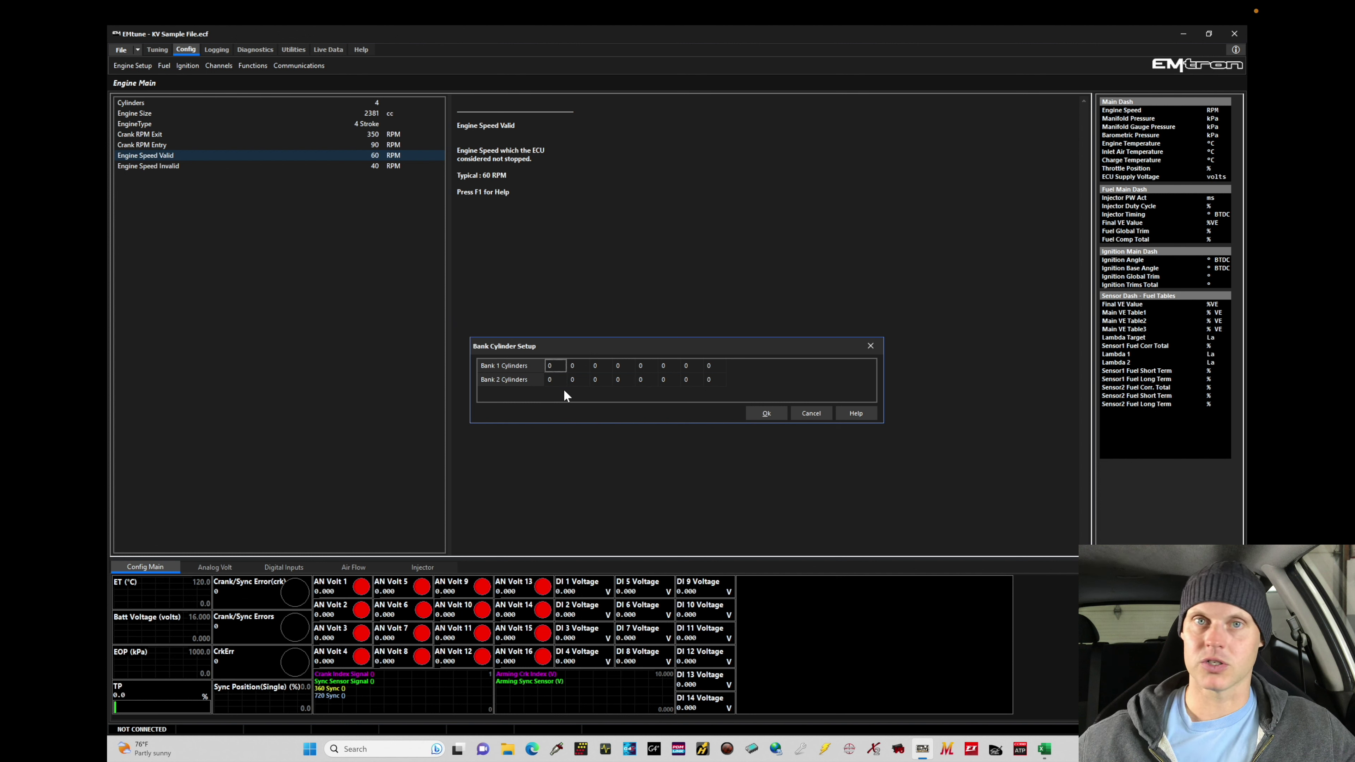
pyautogui.press('Escape')
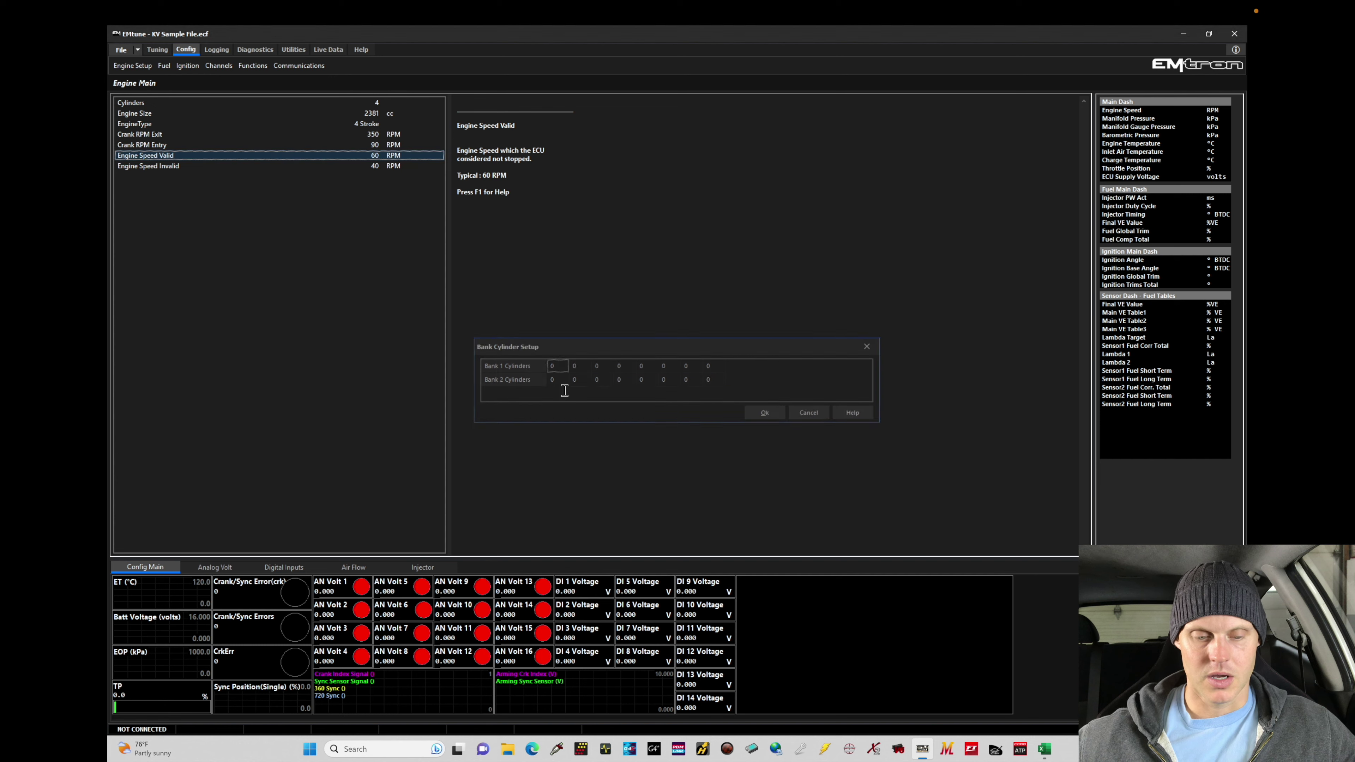
pyautogui.hotkey('alt', 'e')
# Move down to Engine Decode Setup in the Engine Setup menu to show its options.
pyautogui.press('Down')
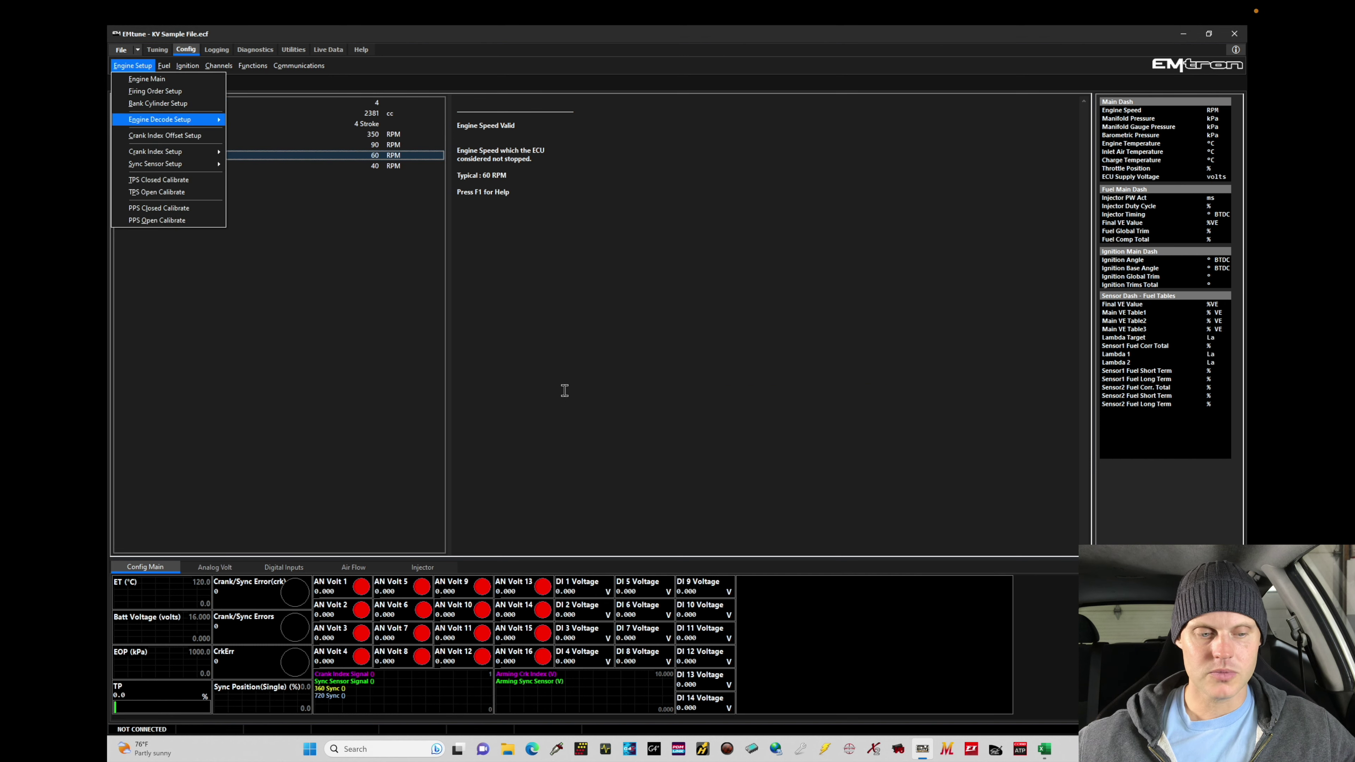